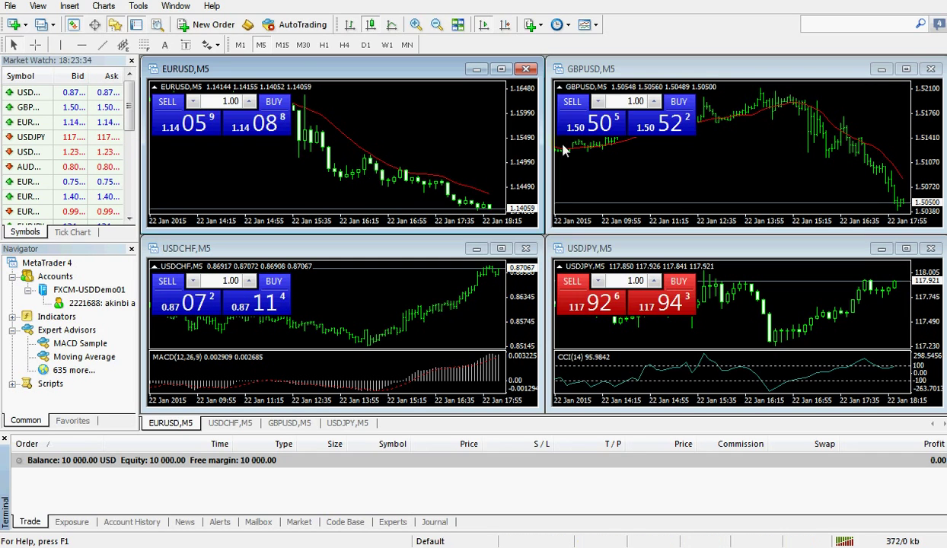
# Minimize the MetaTrader 4 window to reveal the Windows desktop
pyautogui.click(929, 2)
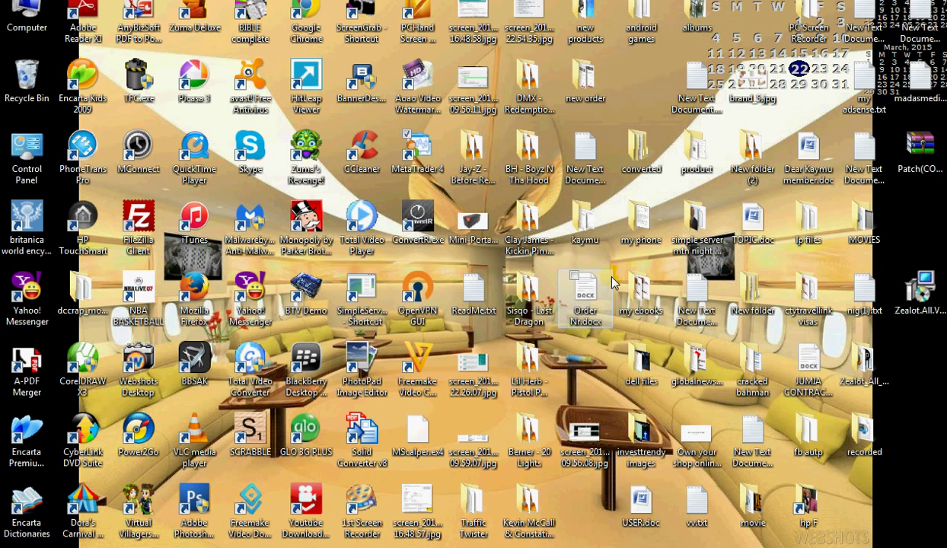
# Copy MScalper.ex4 from the desktop and relaunch MetaTrader 4 from its shortcut
pyautogui.moveTo(419, 442)
pyautogui.rightClick(419, 443)
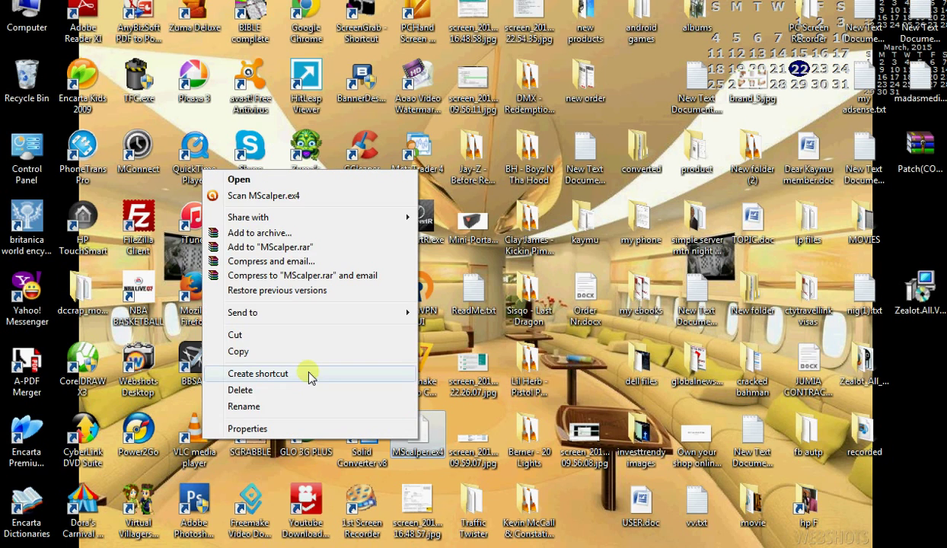
pyautogui.click(284, 354)
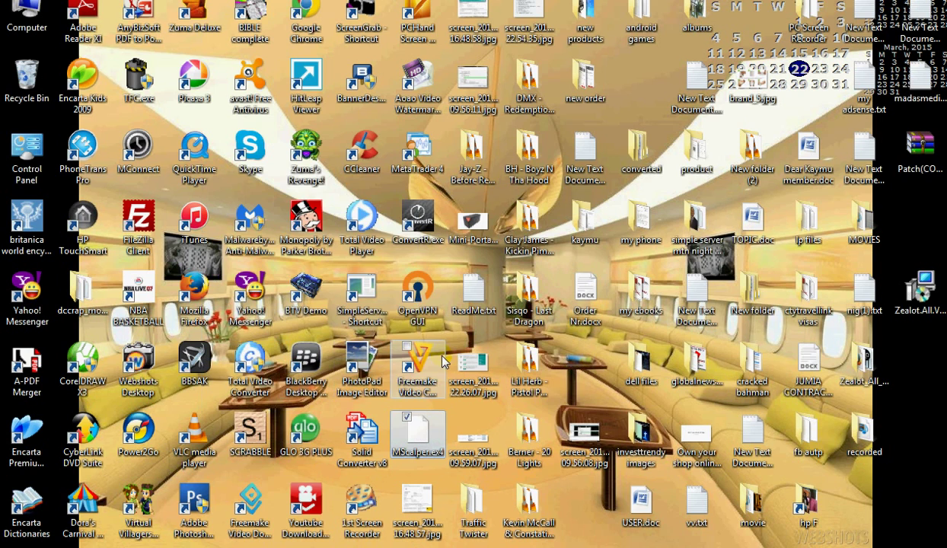
pyautogui.click(418, 152)
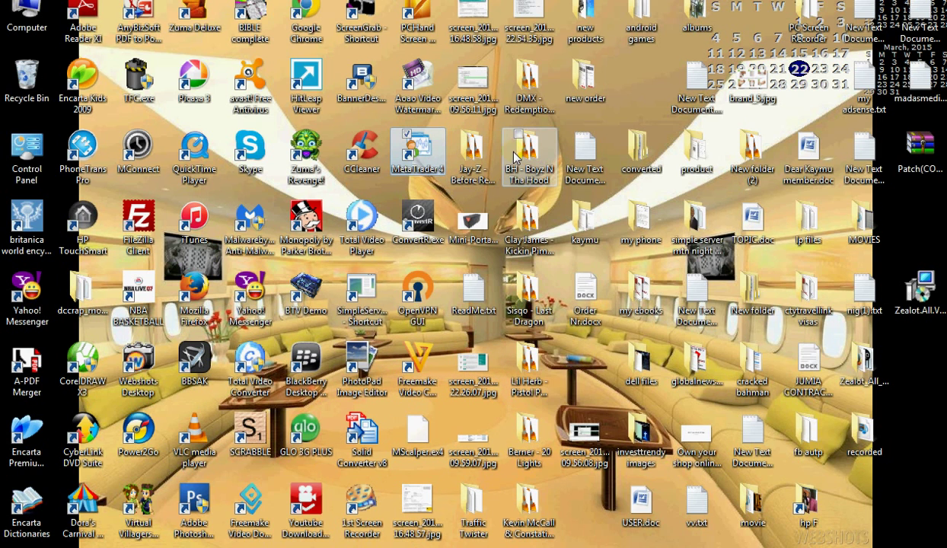
pyautogui.doubleClick(561, 215)
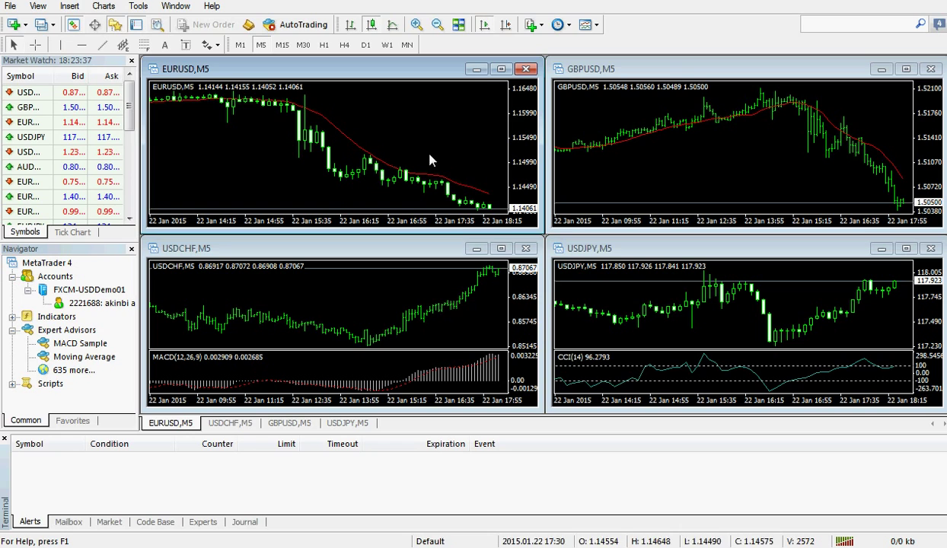
# Open MetaTrader 4's data folder from the File menu
pyautogui.click(12, 7)
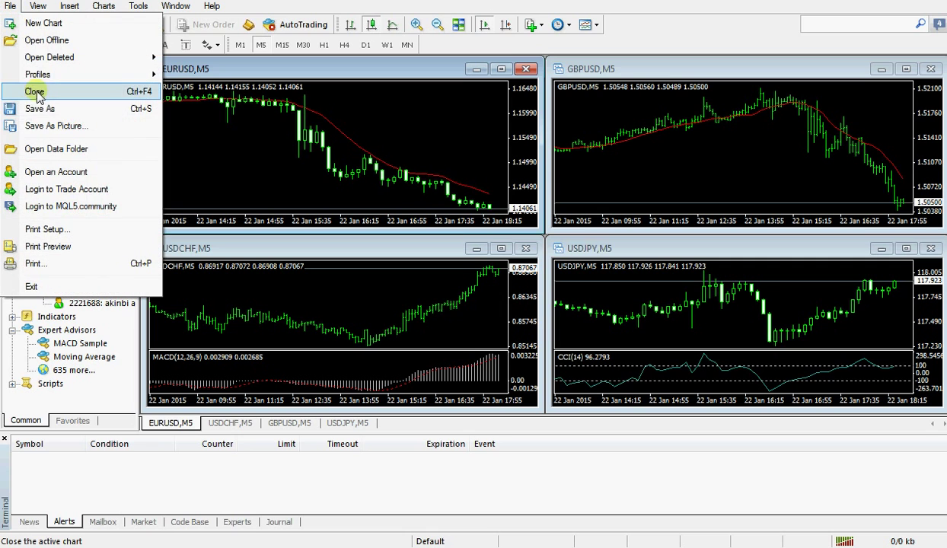
pyautogui.click(56, 150)
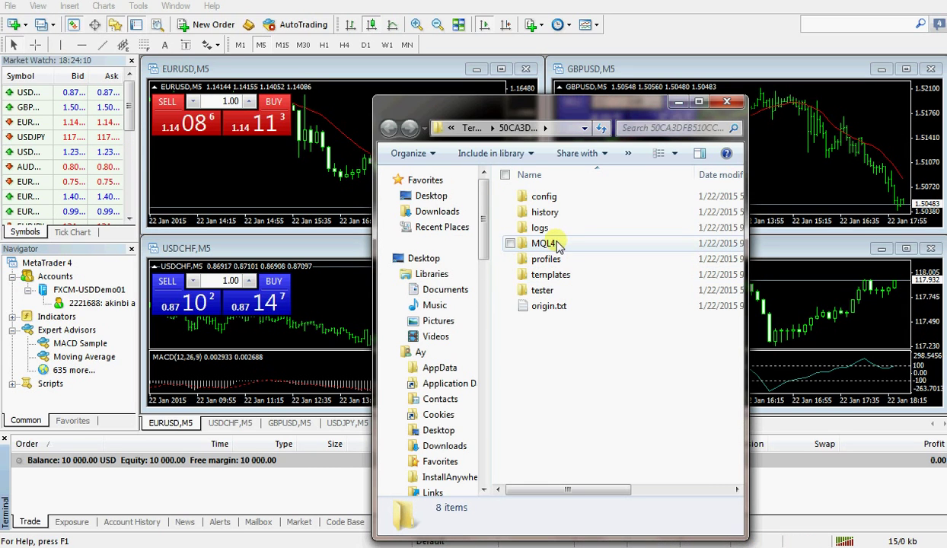
# Paste MScalper.ex4 into the MQL4\Experts folder, then close the Explorer window
pyautogui.doubleClick(545, 243)
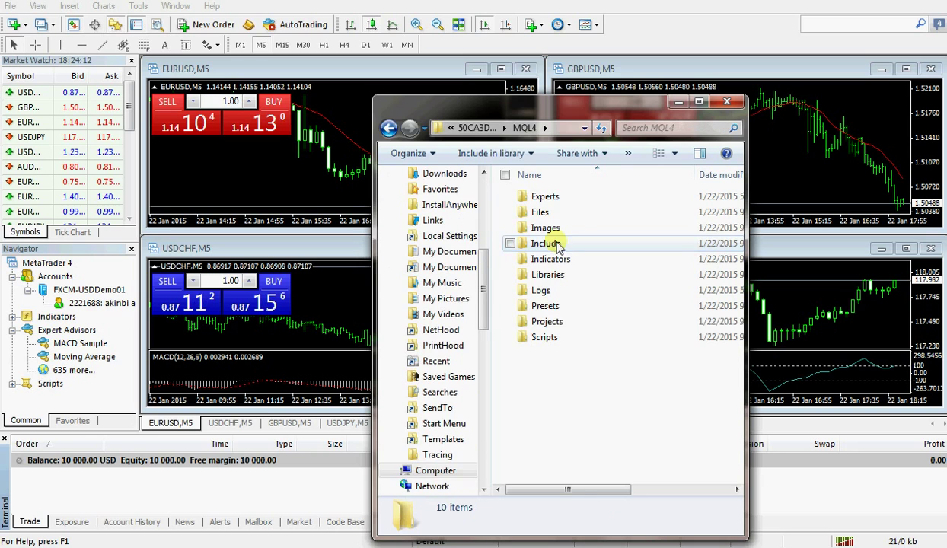
pyautogui.doubleClick(545, 196)
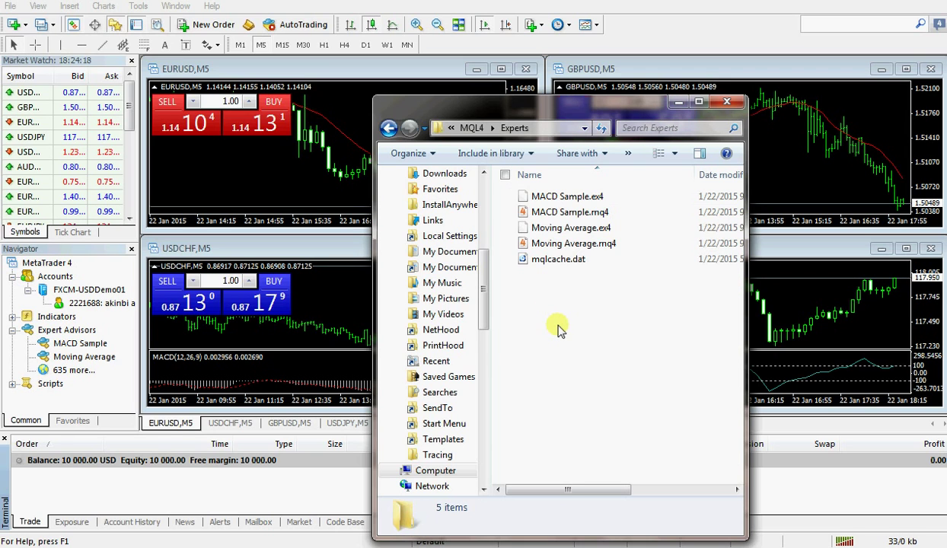
pyautogui.rightClick(560, 315)
pyautogui.click(482, 414)
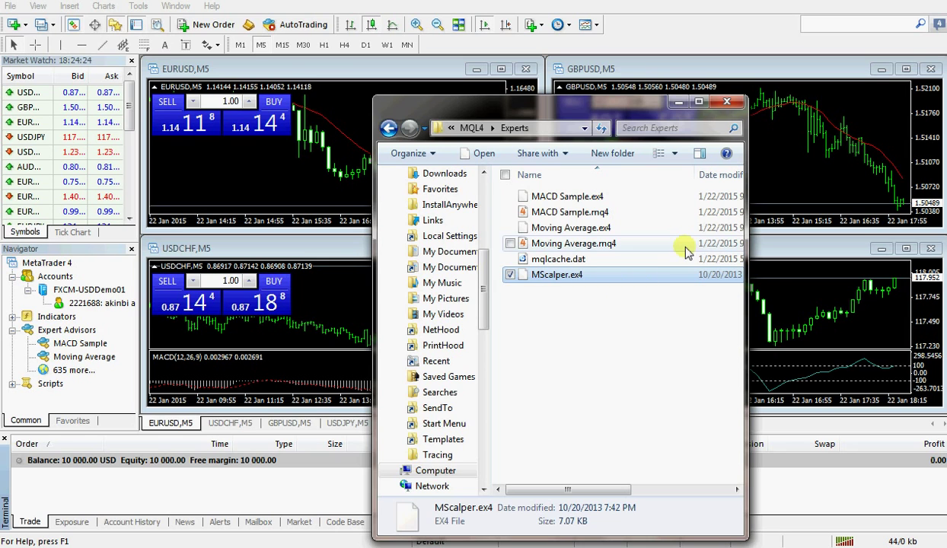
pyautogui.click(727, 103)
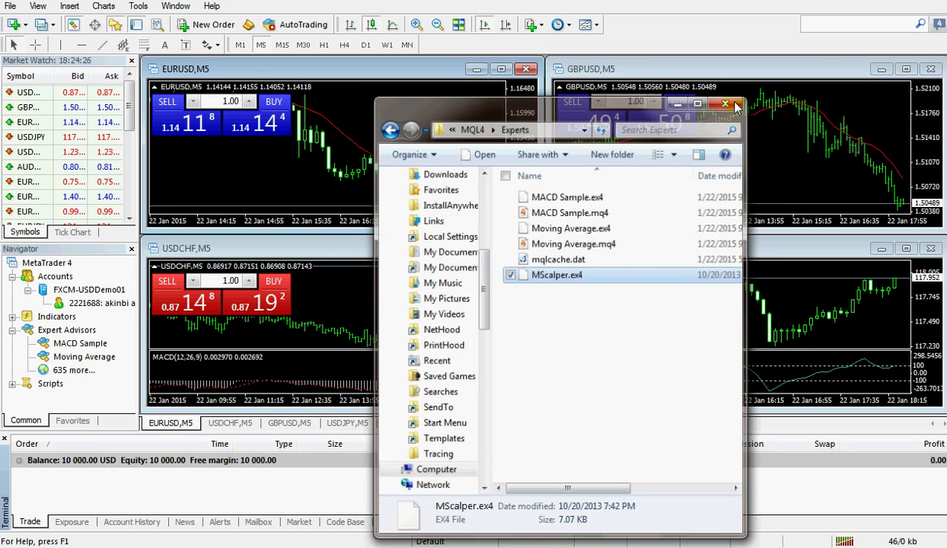
# Close MetaTrader 4 and relaunch it so MScalper is listed under Expert Advisors
pyautogui.click(935, 2)
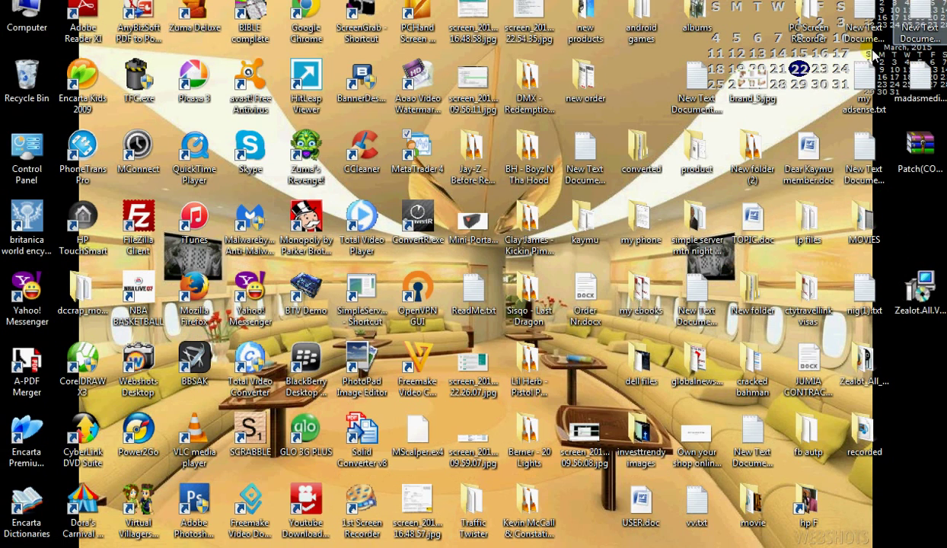
pyautogui.doubleClick(422, 150)
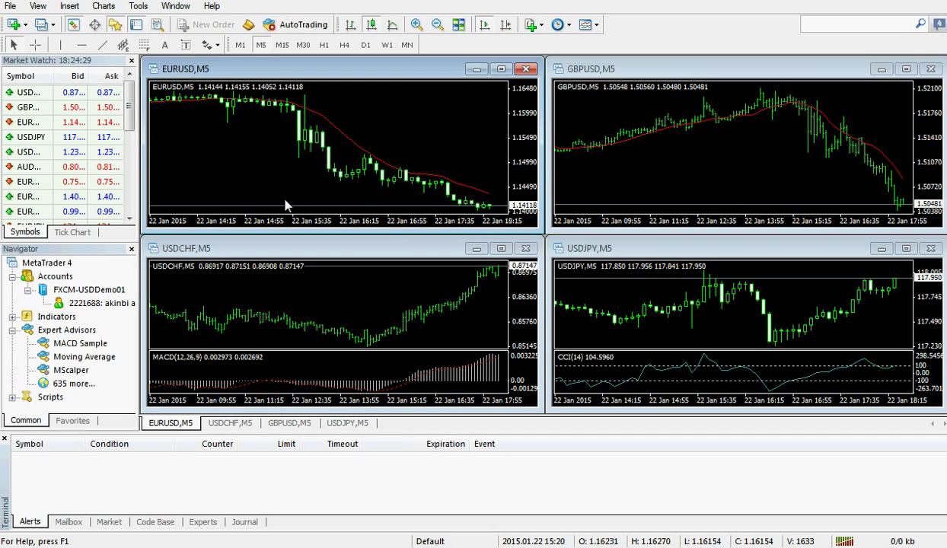
# Check Allow automated trading and Allow DLL imports in the Options Expert Advisors tab and confirm
pyautogui.click(252, 240)
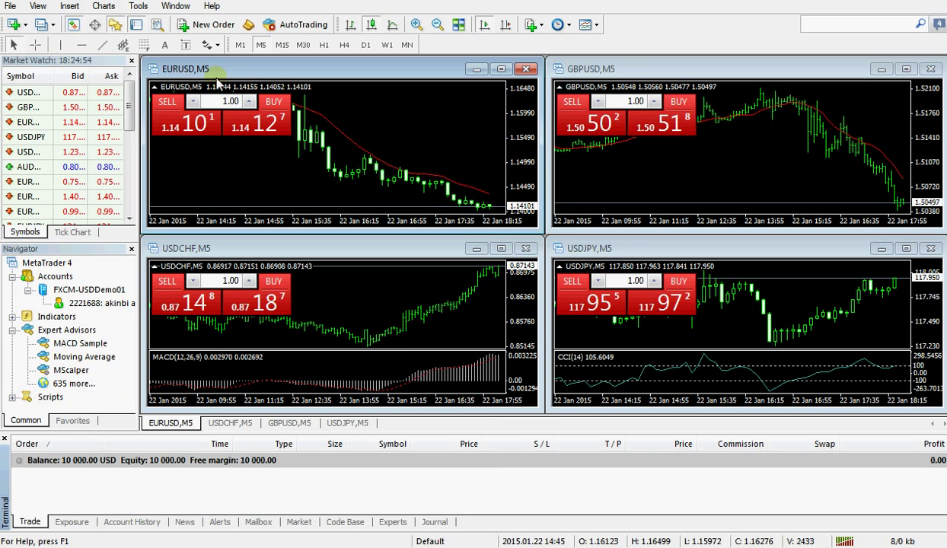
pyautogui.click(140, 7)
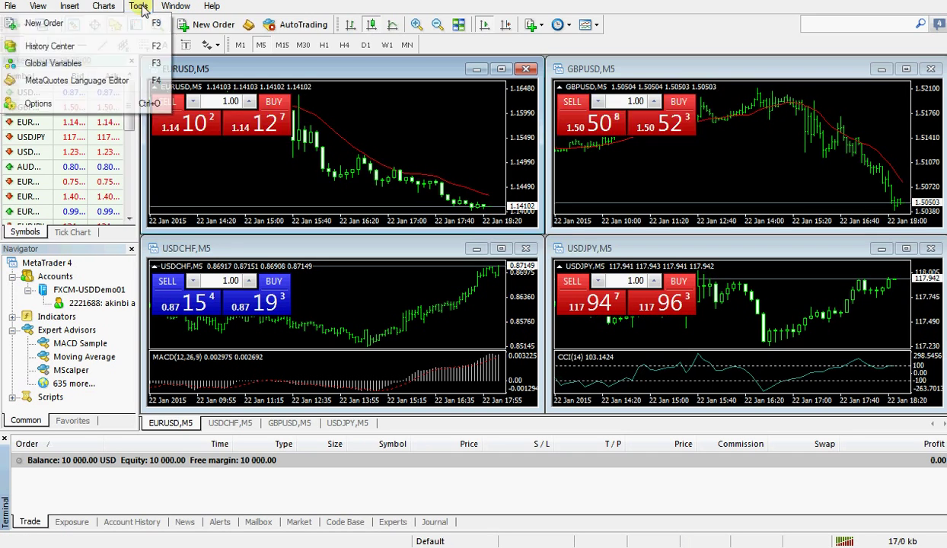
pyautogui.click(91, 105)
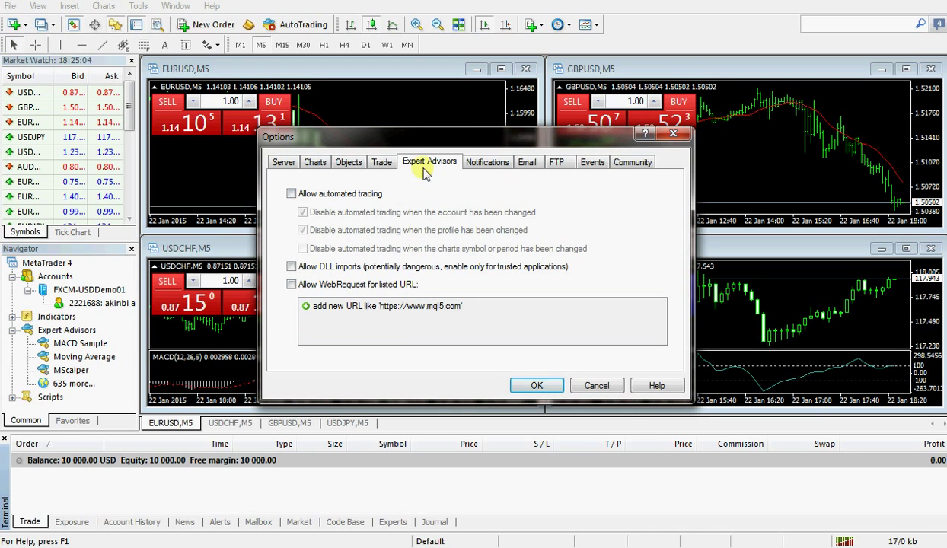
pyautogui.click(421, 163)
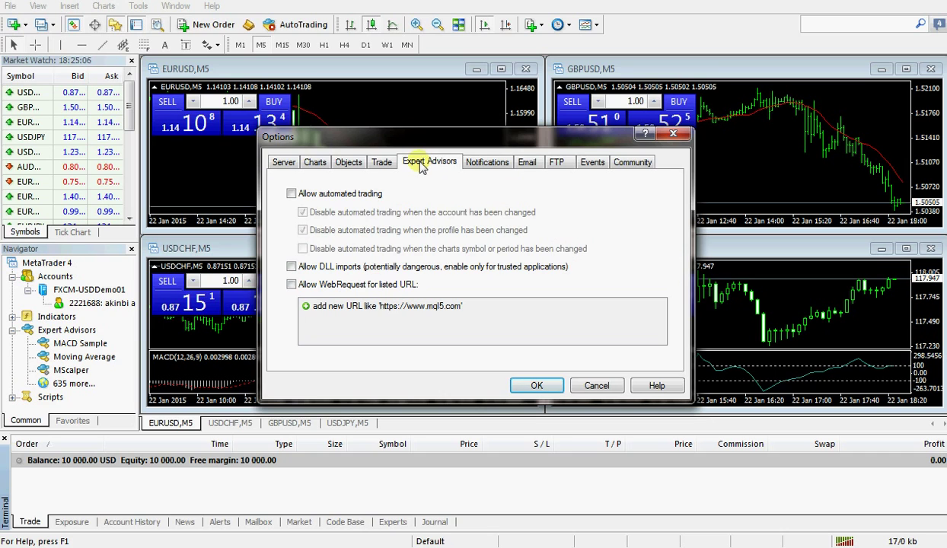
pyautogui.click(293, 194)
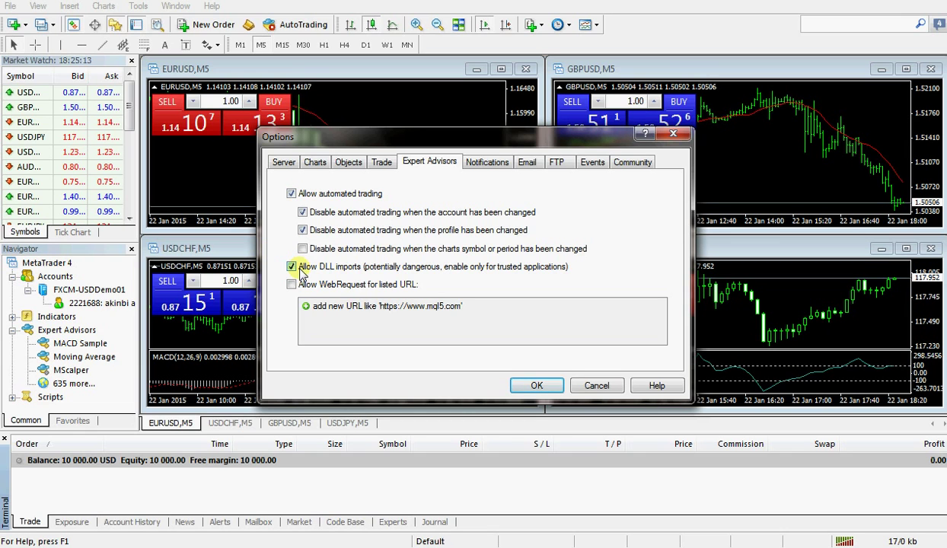
pyautogui.click(536, 386)
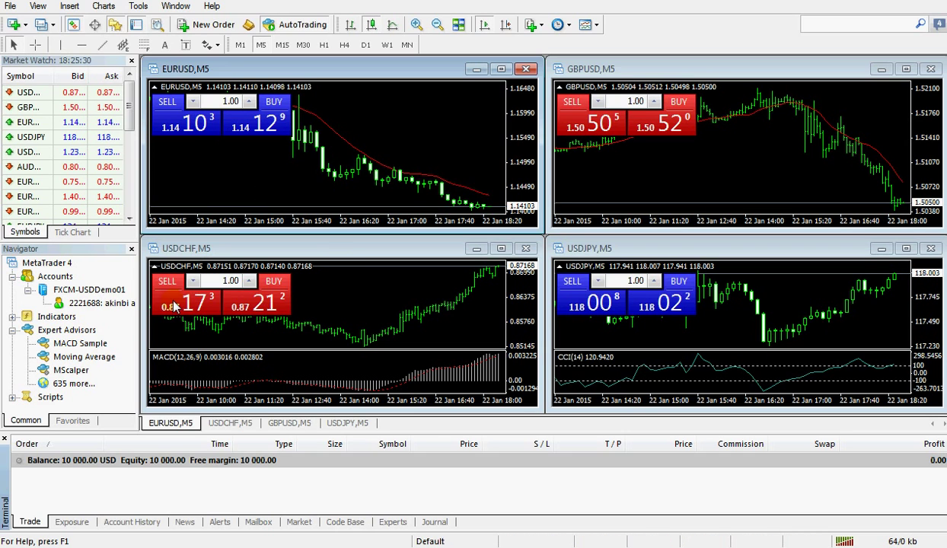
# Drag MScalper from the Navigator onto the EURUSD,M5 chart to open its settings
pyautogui.click(58, 370)
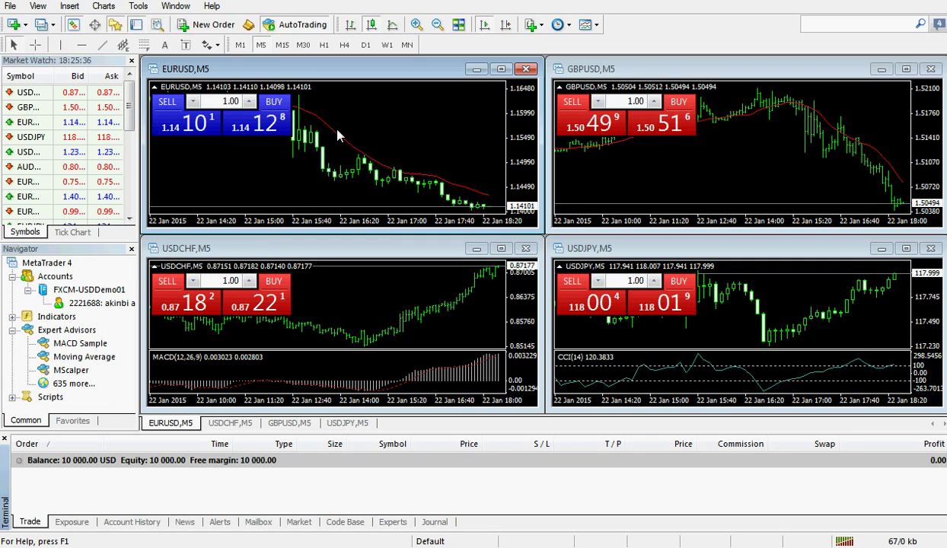
pyautogui.moveTo(339, 137); pyautogui.dragTo(339, 137)
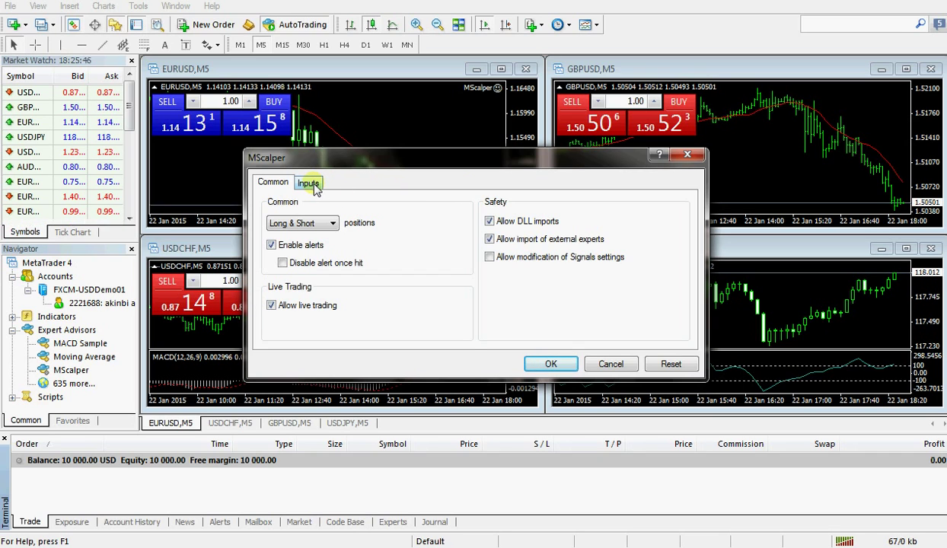
# In MScalper's Inputs, set LOT to 0.01, SL to 15 and TP to 7, then confirm
pyautogui.click(309, 183)
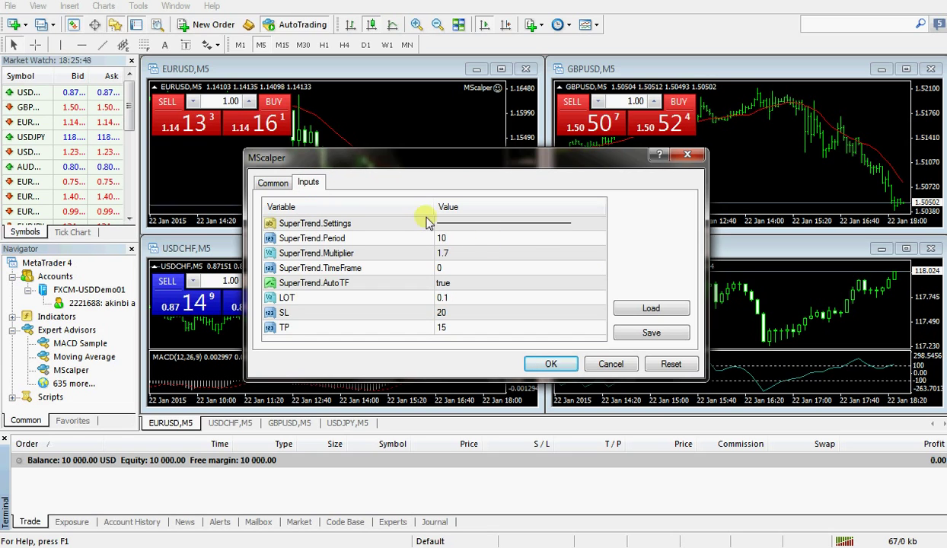
pyautogui.doubleClick(457, 301)
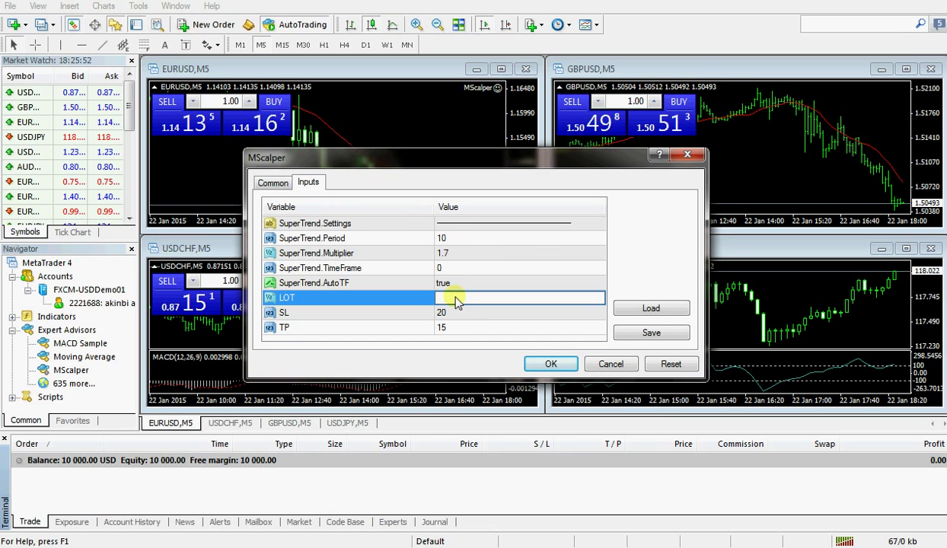
pyautogui.write('0')
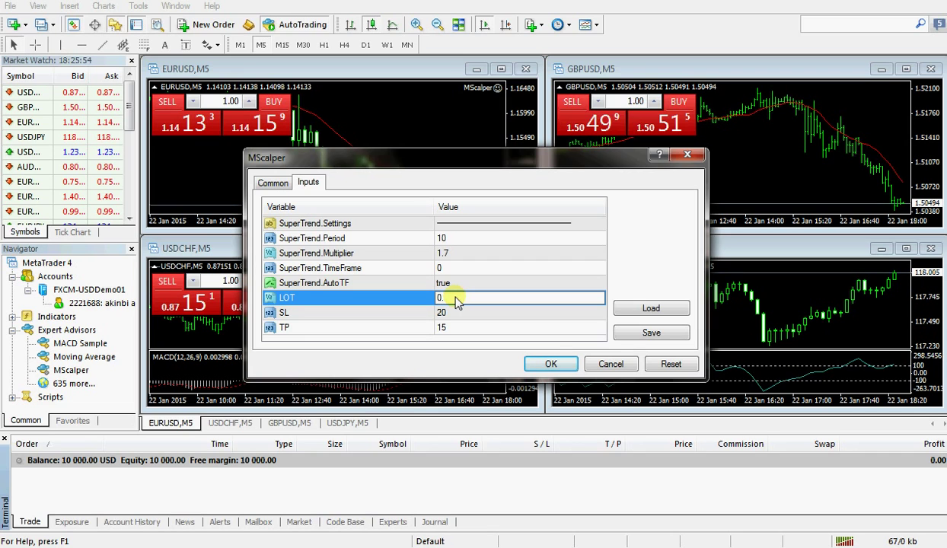
pyautogui.write('.01')
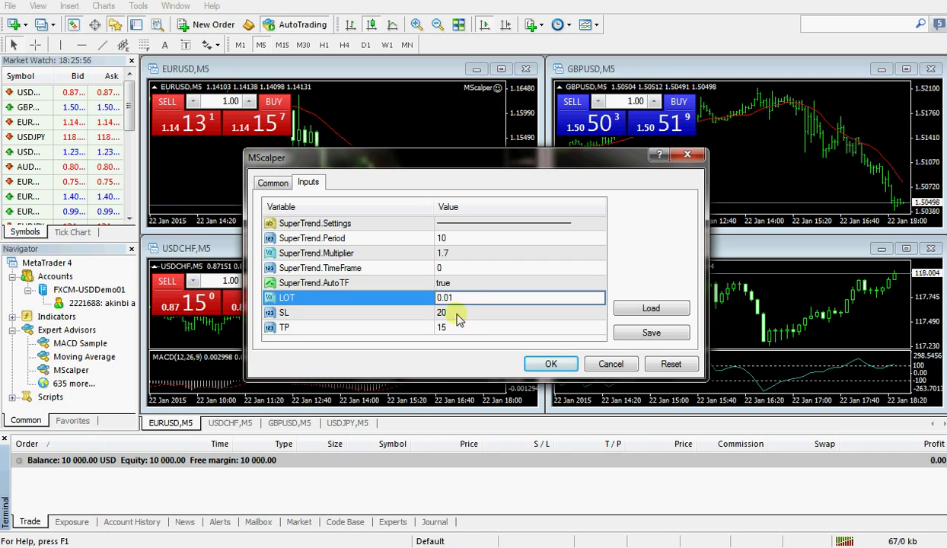
pyautogui.click(457, 313)
pyautogui.press('BackSpace')
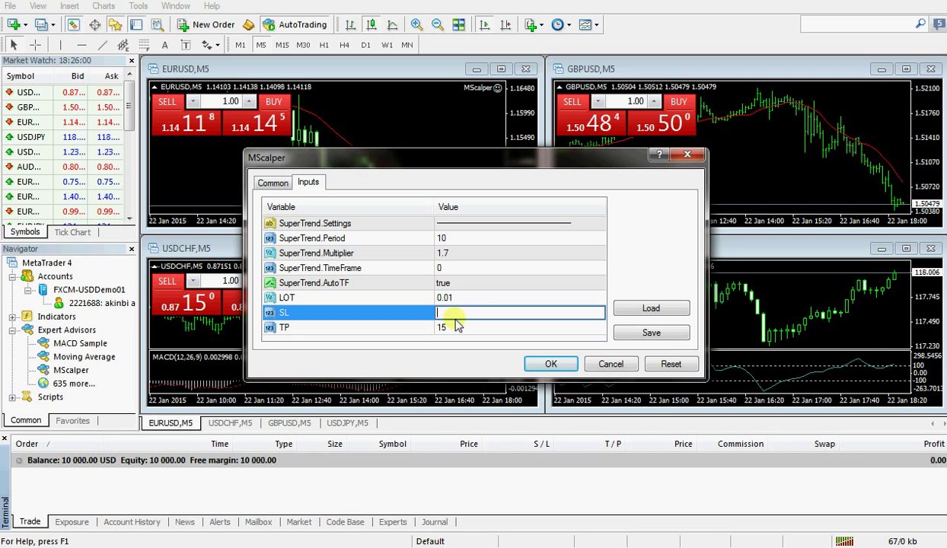
pyautogui.write('15')
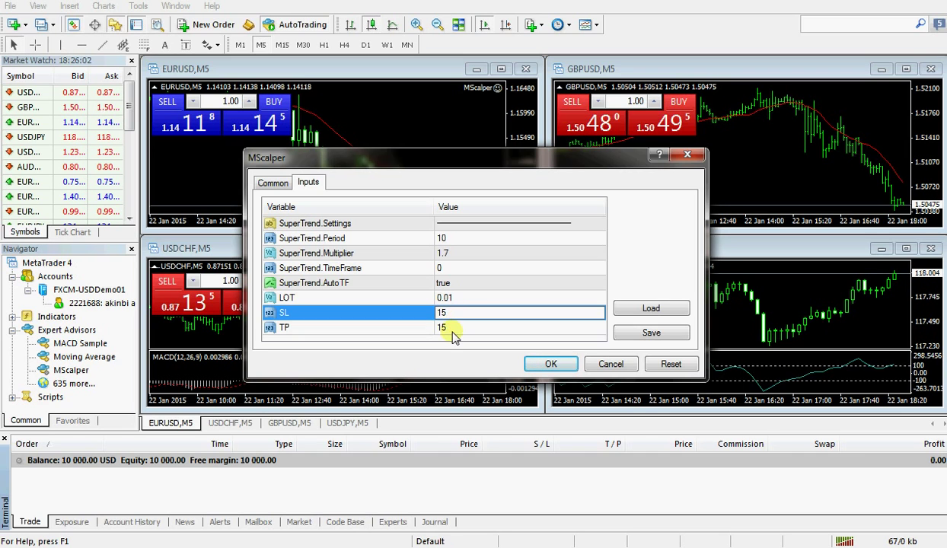
pyautogui.click(456, 327)
pyautogui.press('BackSpace')
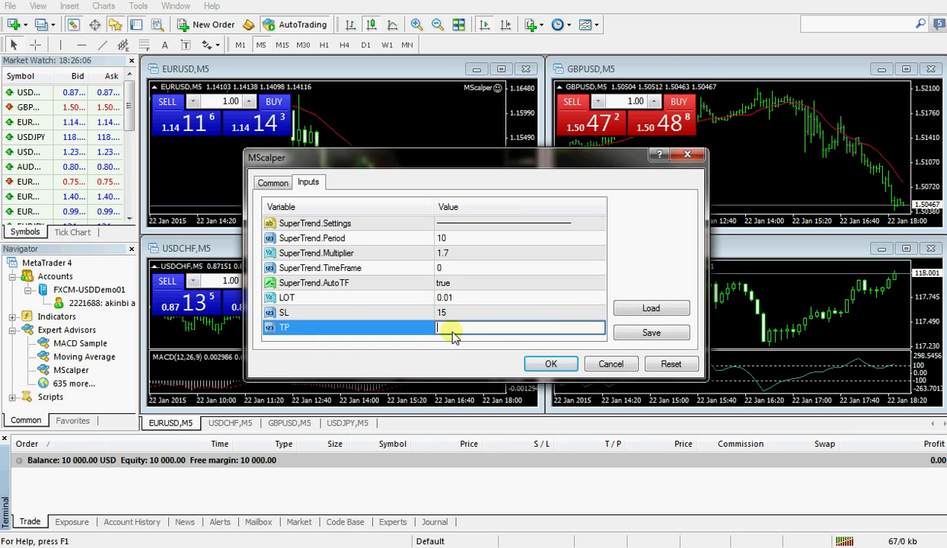
pyautogui.write('5')
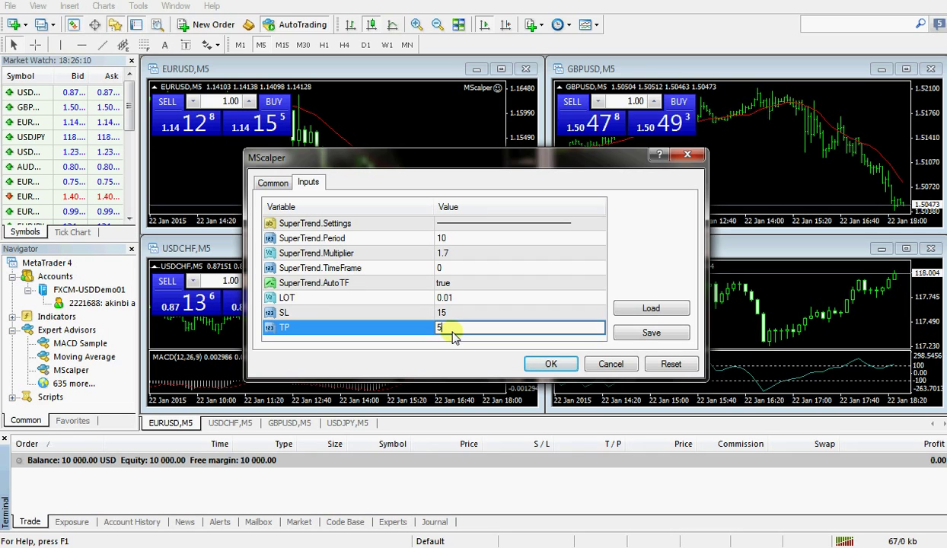
pyautogui.press('BackSpace')
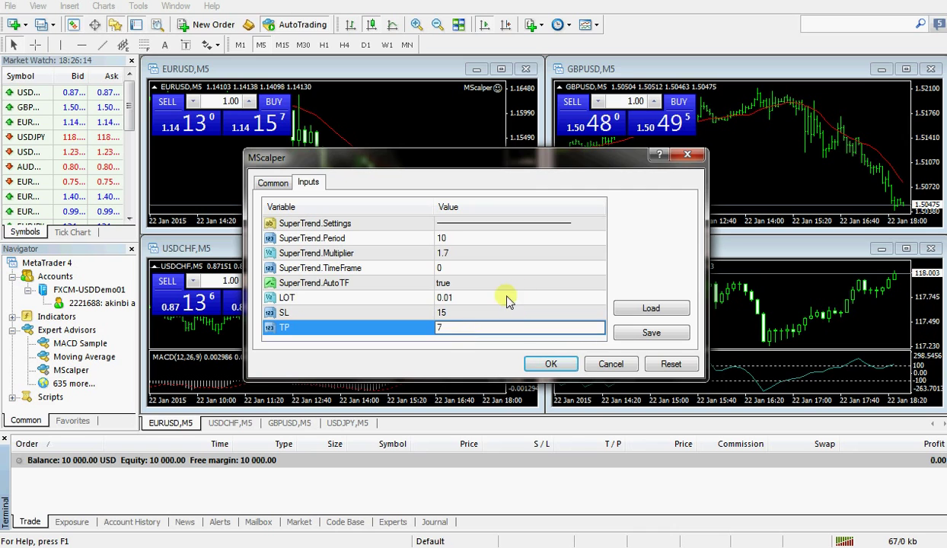
pyautogui.press('Return')
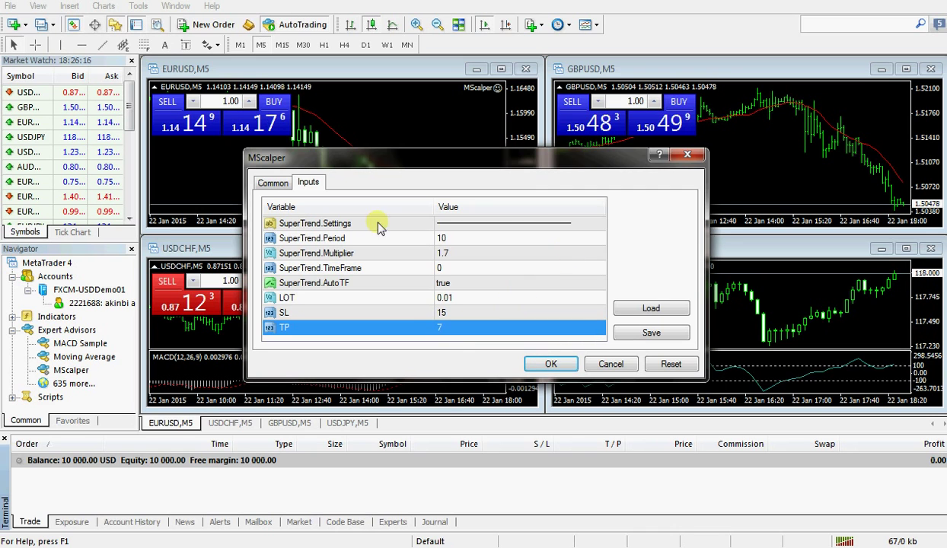
pyautogui.click(562, 364)
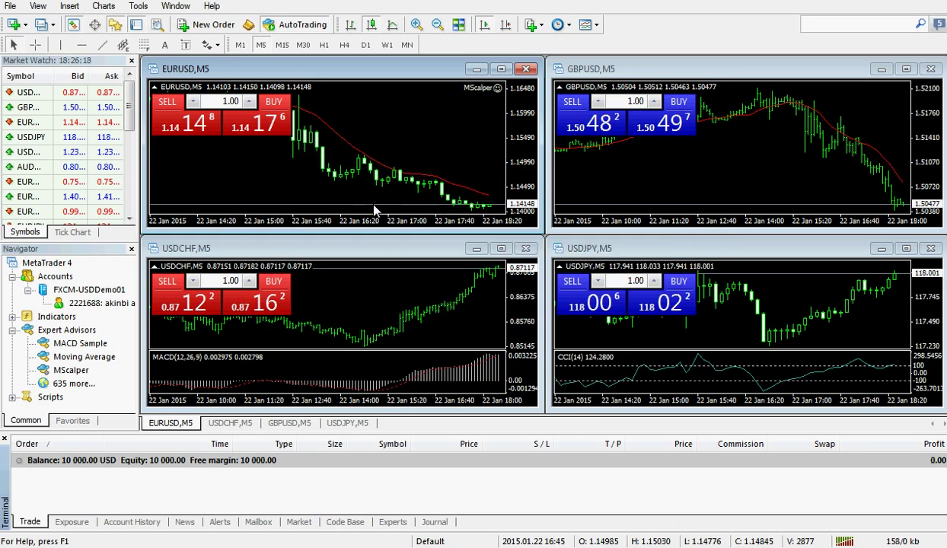